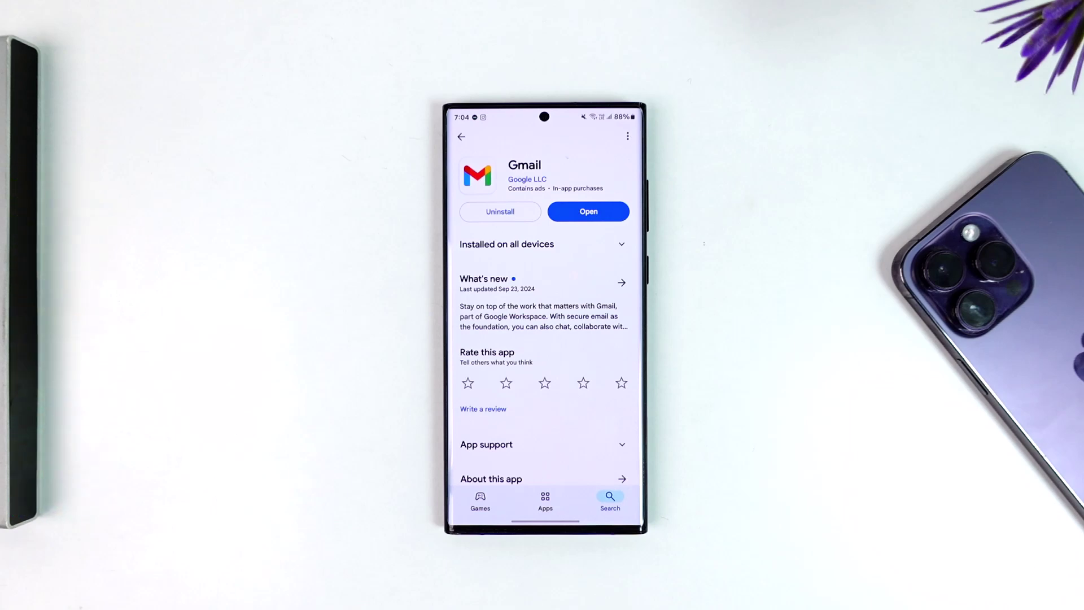
Step: Launch Gmail from its store page and open Manage your Google Account from the profile avatar
click(588, 211)
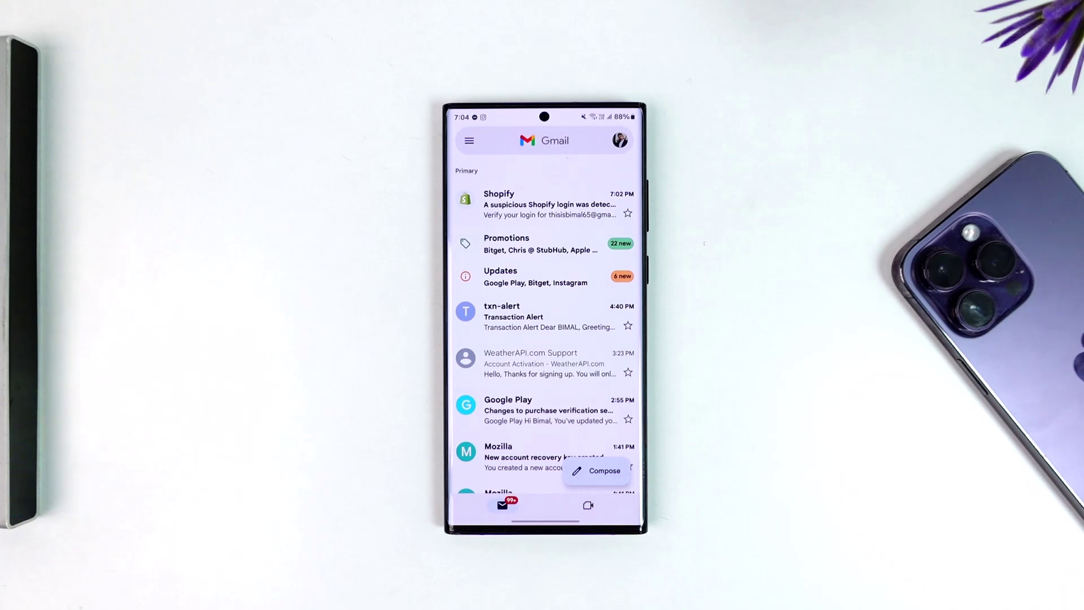
click(620, 140)
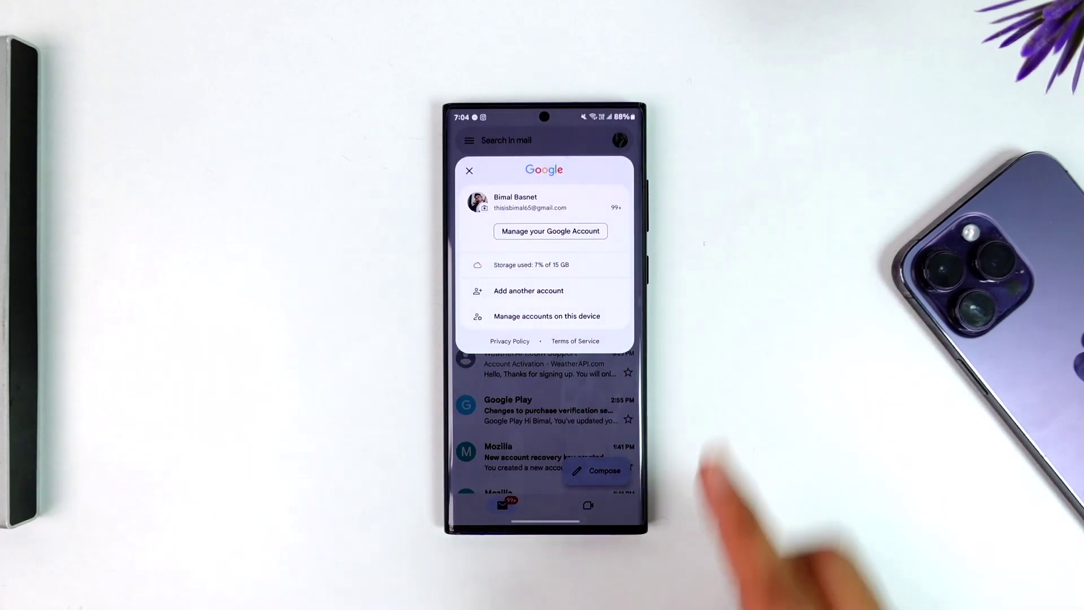
click(551, 230)
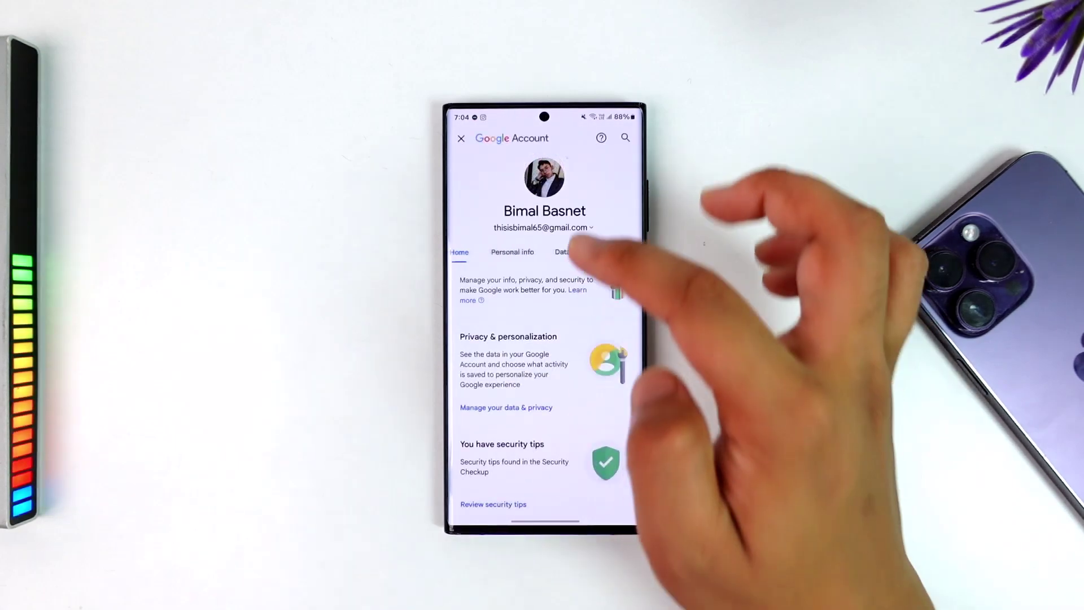
Step: Switch the Google Account page to the Data & privacy tab
click(566, 252)
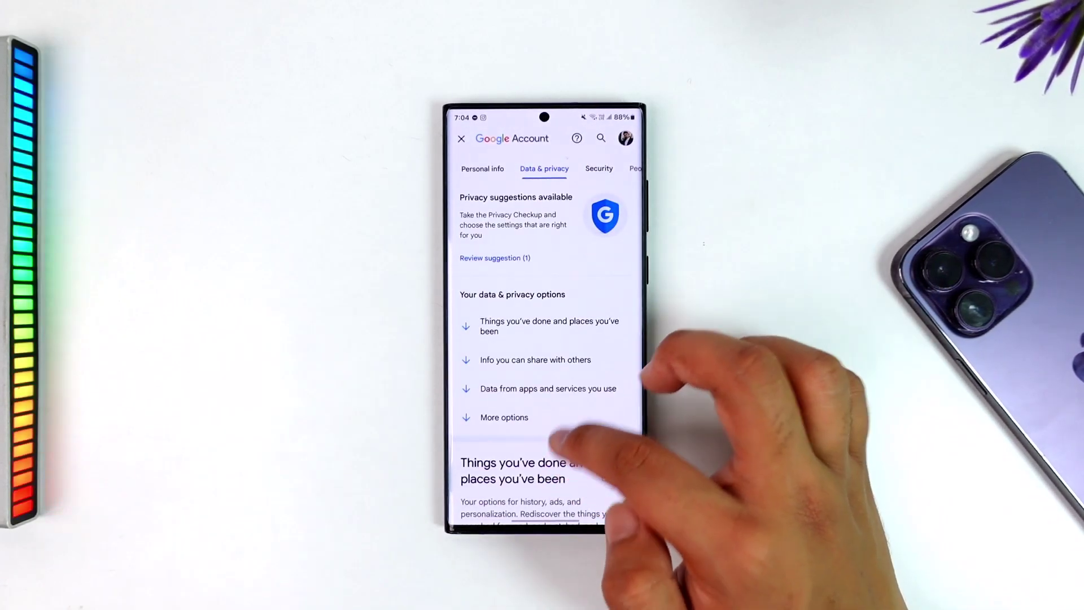
scroll(542, 381, down, 5)
scroll(542, 382, down, 5)
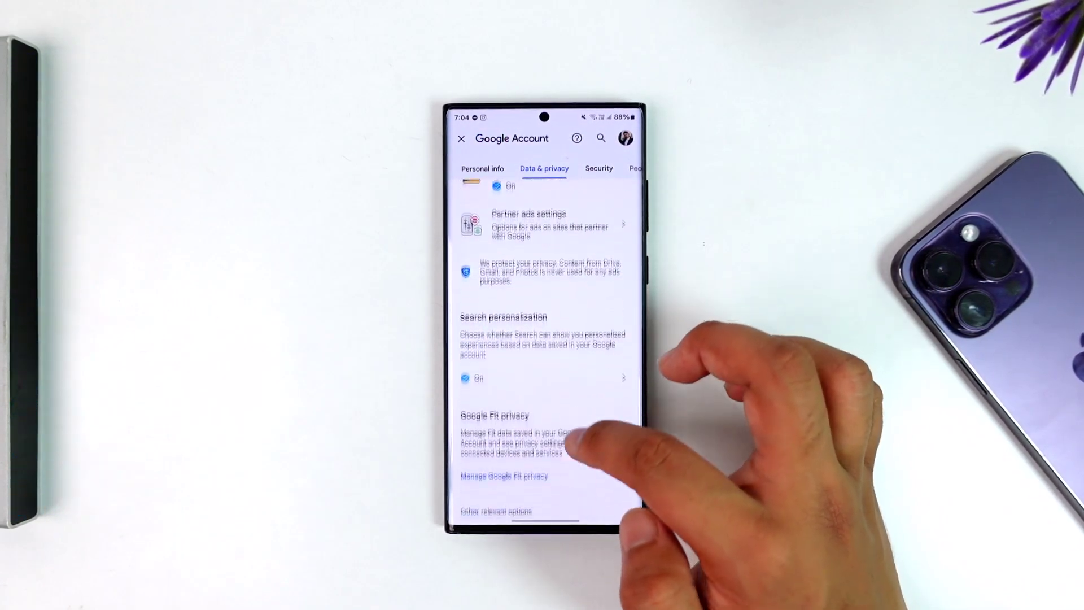
scroll(542, 381, down, 3)
scroll(543, 382, down, 3)
scroll(542, 382, down, 3)
scroll(543, 381, down, 3)
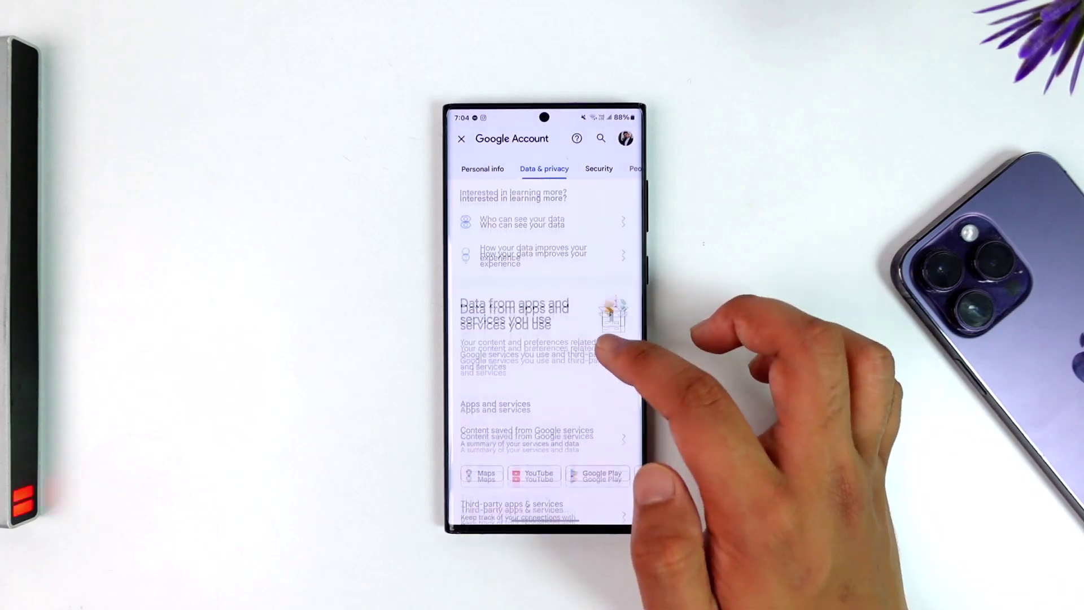
scroll(542, 339, down, 3)
scroll(542, 340, down, 3)
scroll(543, 339, down, 3)
scroll(543, 339, up, 2)
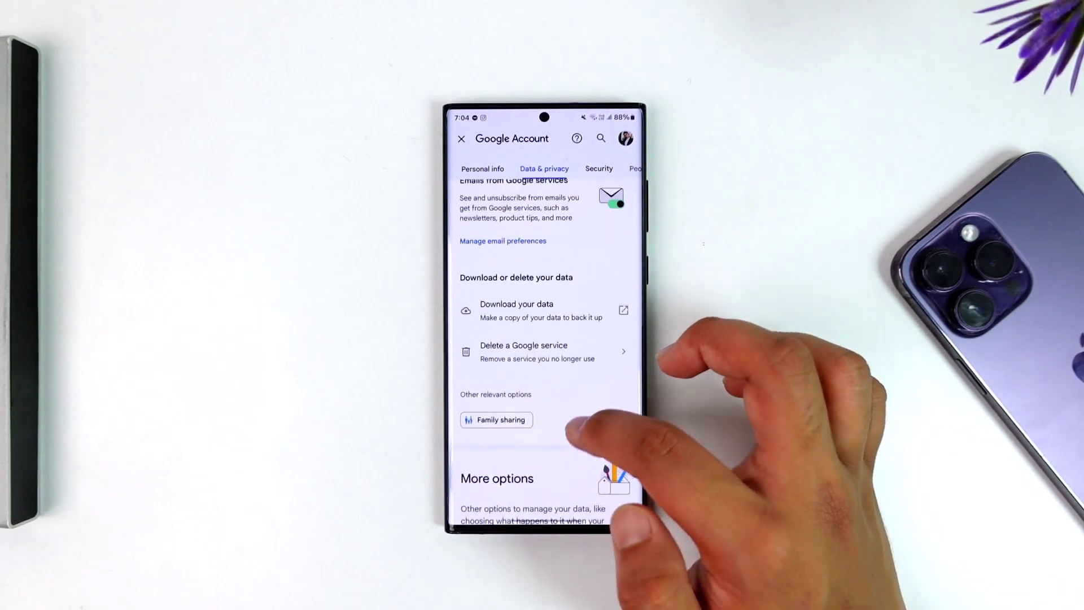
scroll(542, 381, down, 3)
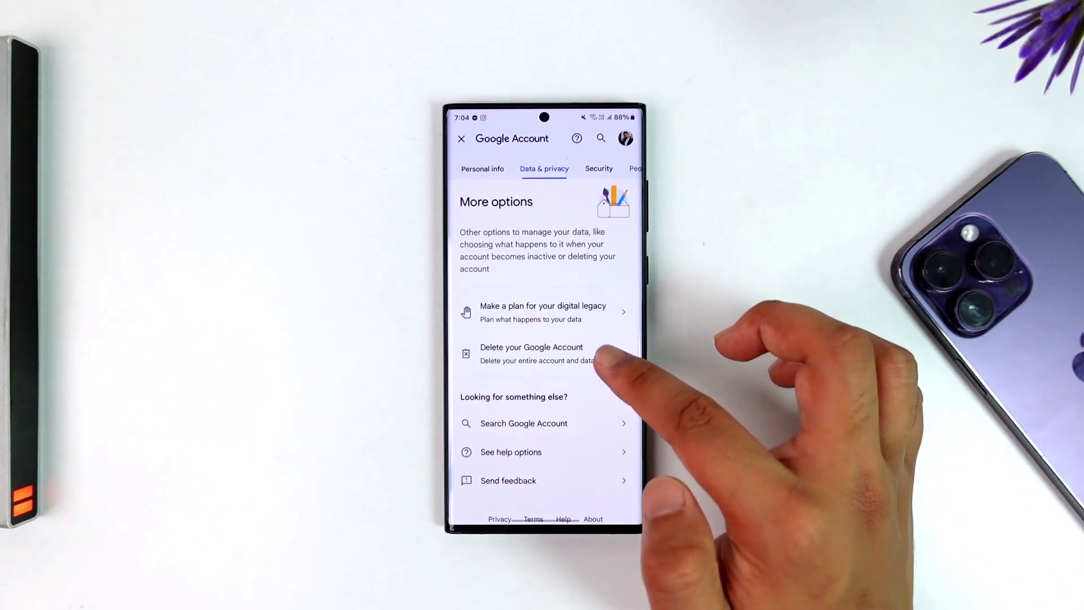
Step: Start Delete your Google Account and confirm identity with the passkey and fingerprint screen lock
click(593, 353)
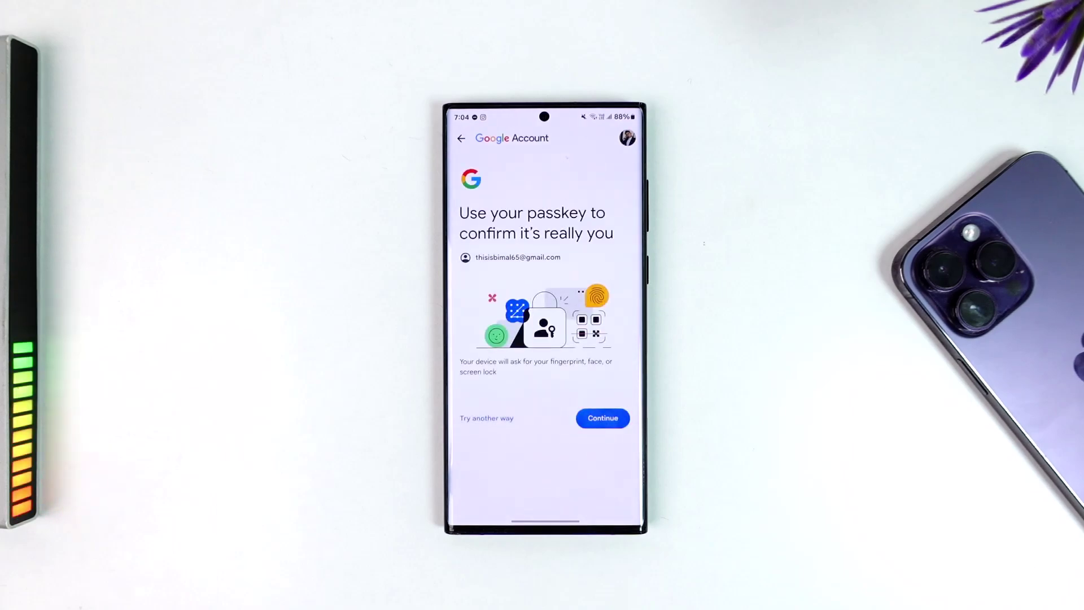
click(487, 418)
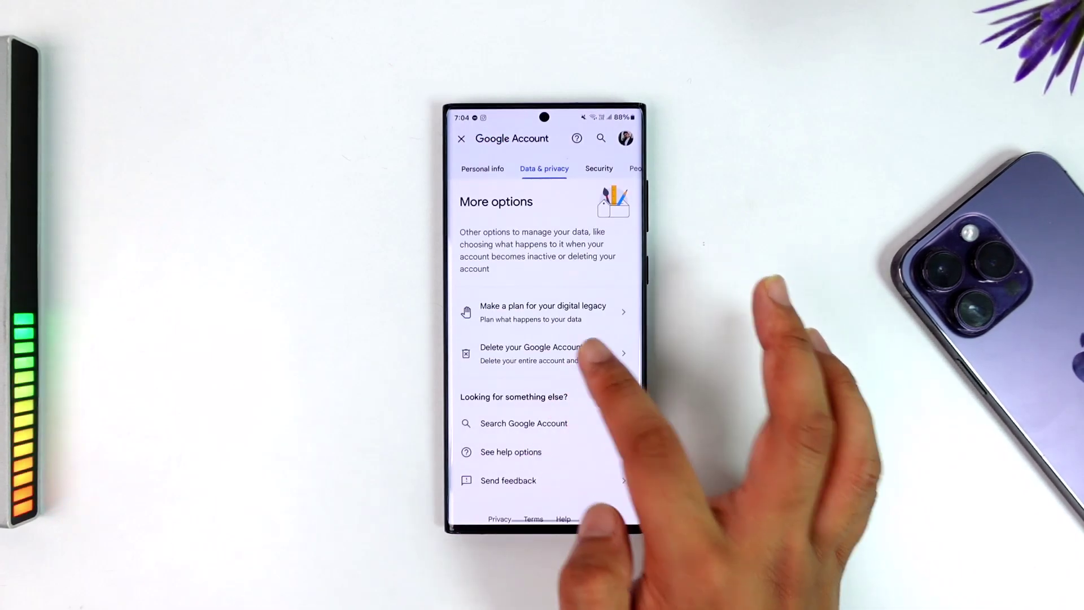
click(542, 352)
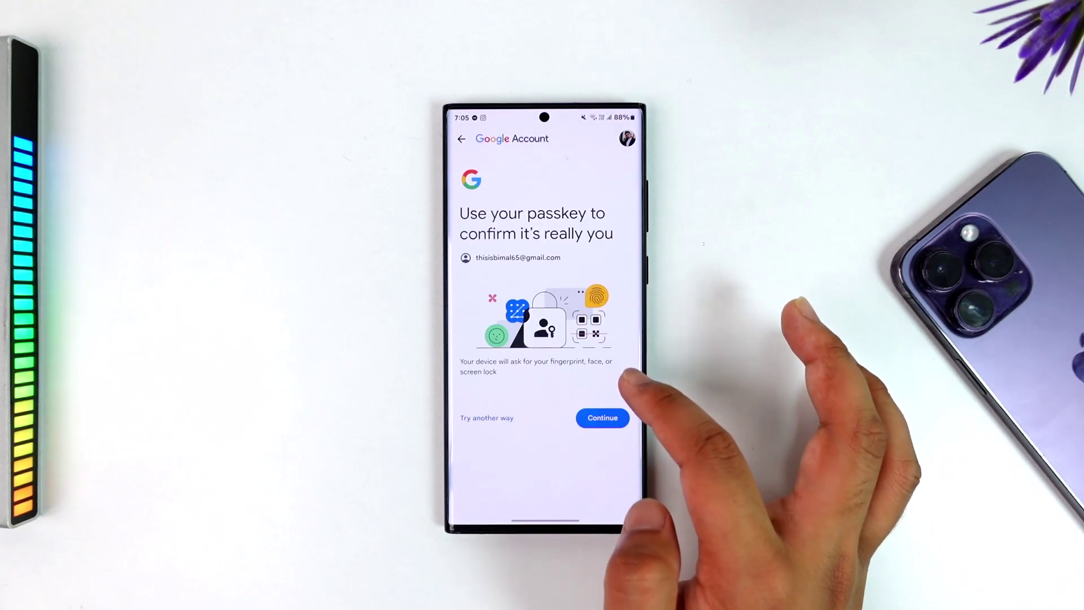
click(603, 418)
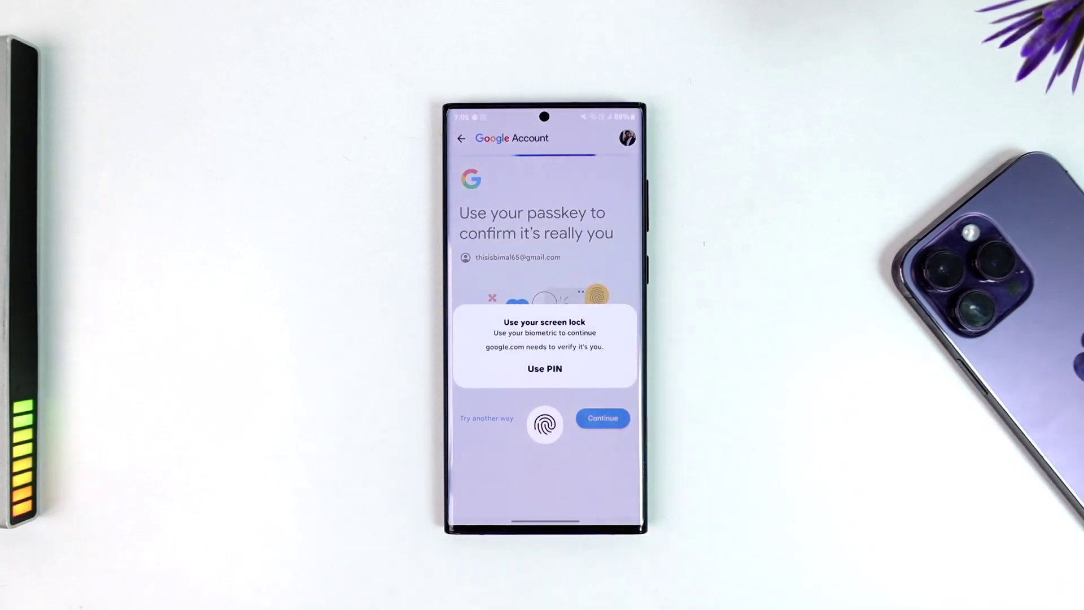
click(543, 421)
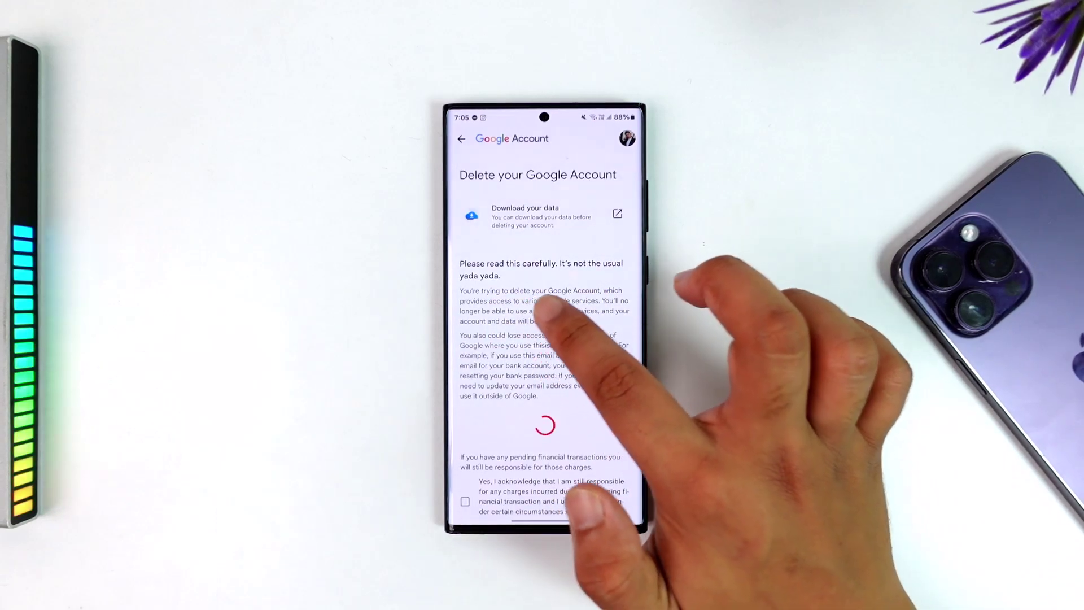
scroll(542, 356, down, 5)
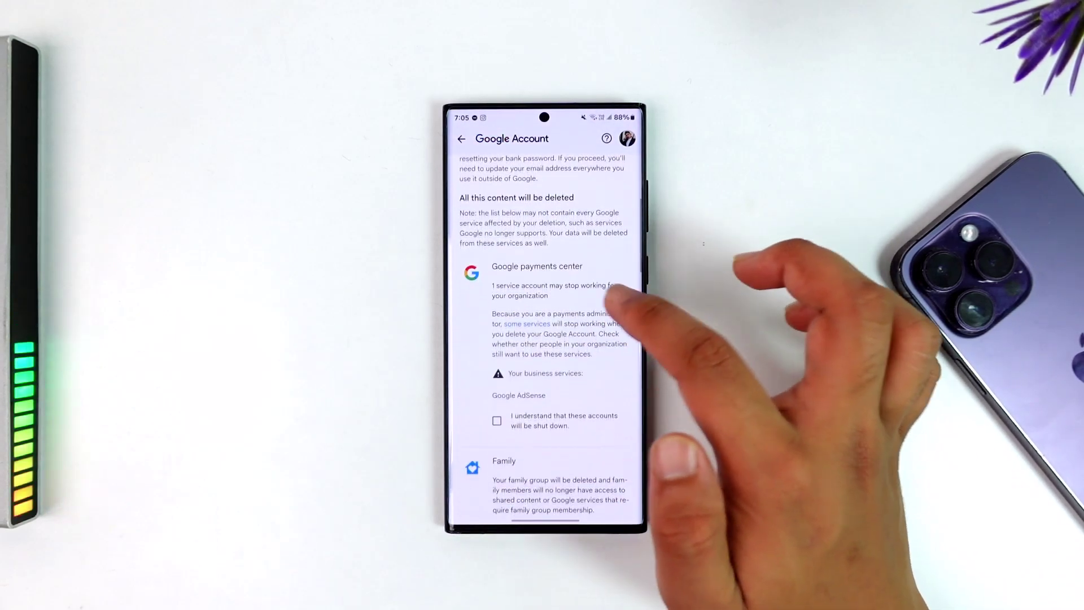
scroll(544, 381, down, 5)
scroll(574, 339, down, 5)
scroll(559, 348, down, 5)
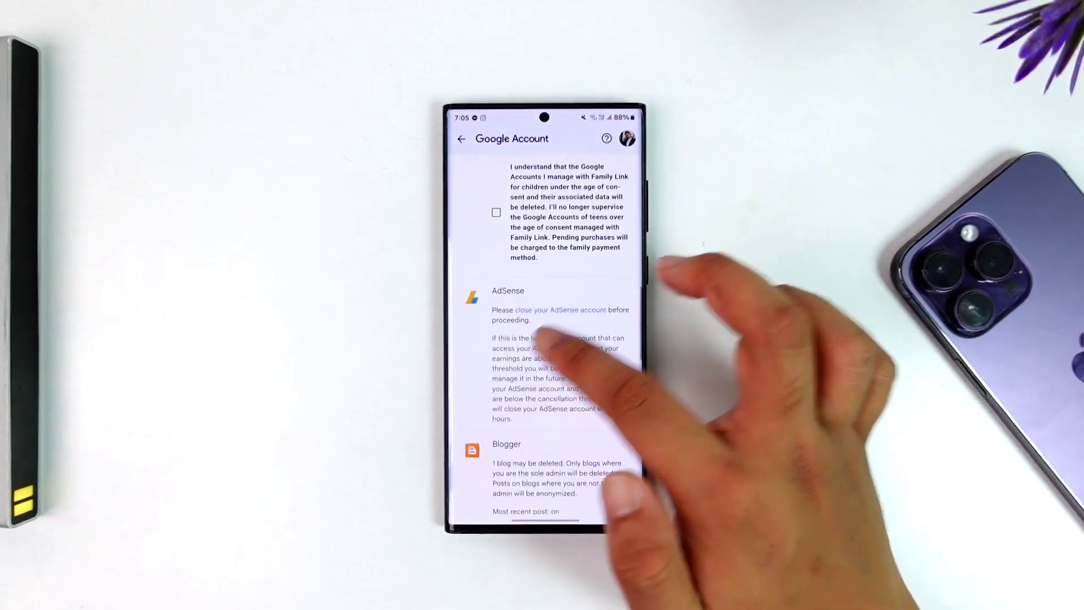
scroll(581, 350, down, 5)
scroll(617, 291, down, 5)
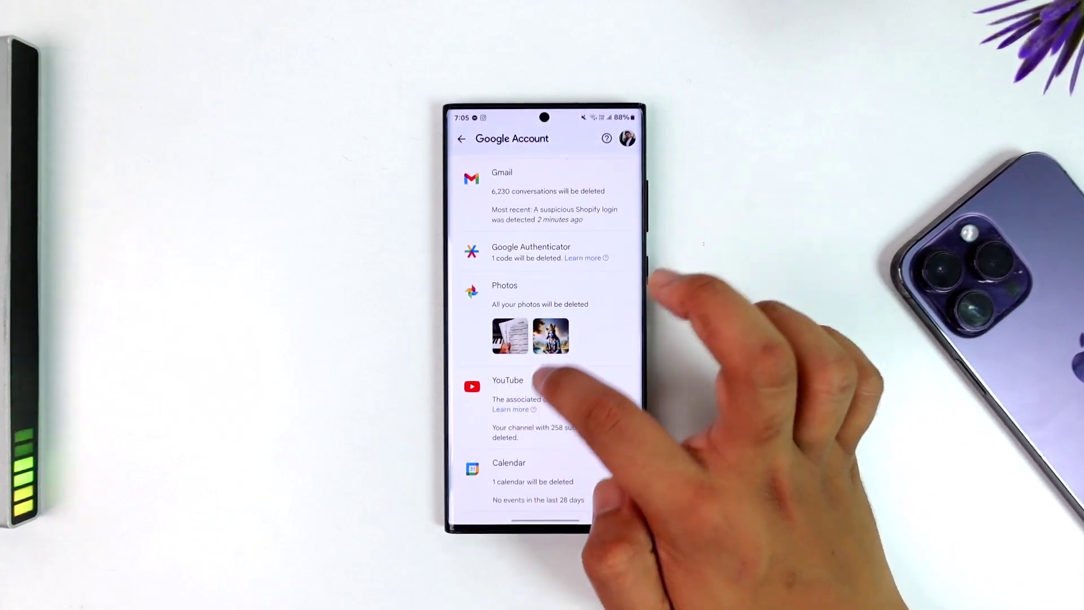
scroll(547, 382, down, 2)
scroll(475, 398, down, 5)
scroll(606, 339, down, 4)
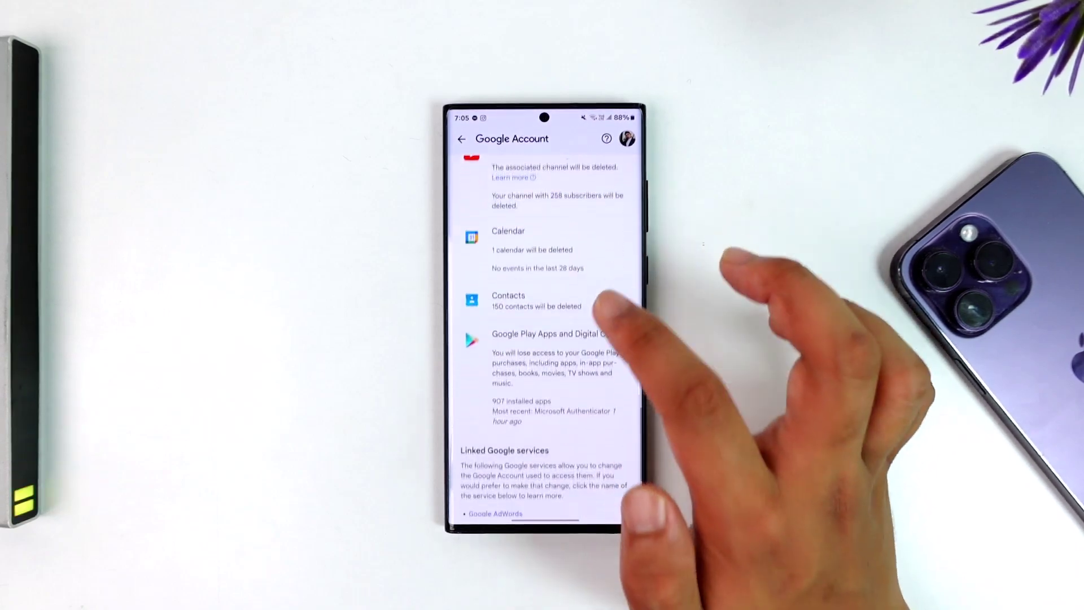
scroll(593, 356, down, 4)
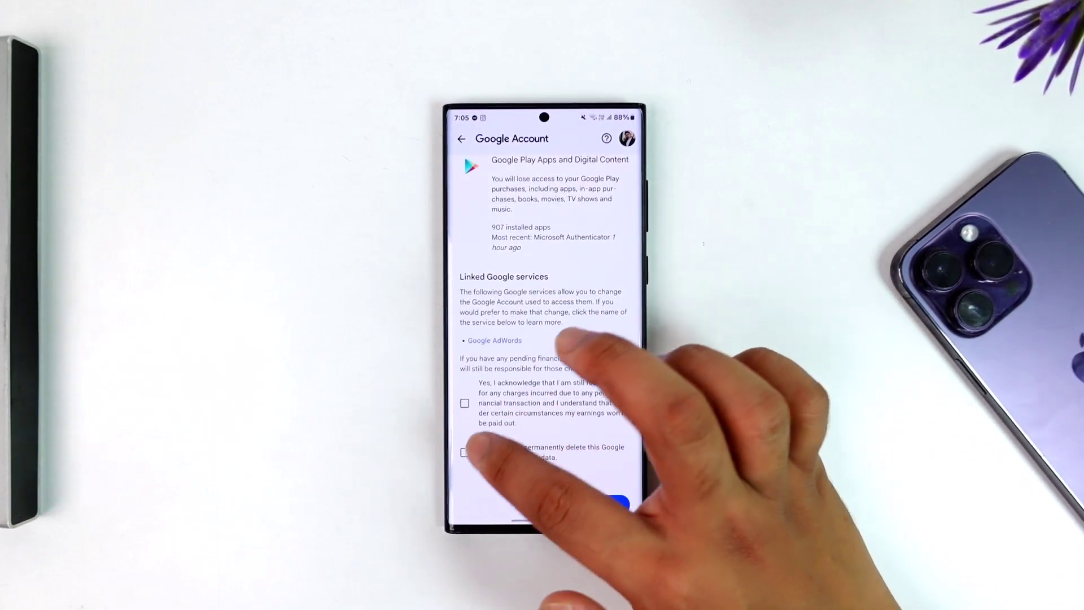
Step: Tick the pending-charges and permanent-deletion checkboxes, then return to Gmail's Play Store page via recent apps
click(464, 452)
click(464, 403)
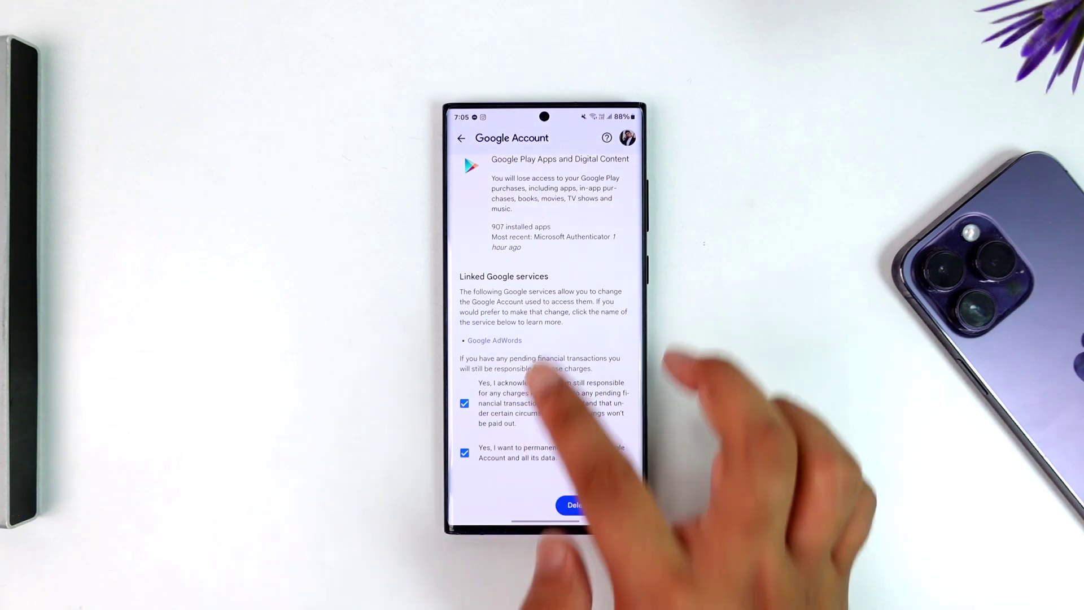
scroll(544, 339, up, 10)
mouse_move(544, 521)
mouse_down()
mouse_move(584, 364)
mouse_move(525, 372)
mouse_move(661, 364)
mouse_up()
click(545, 339)
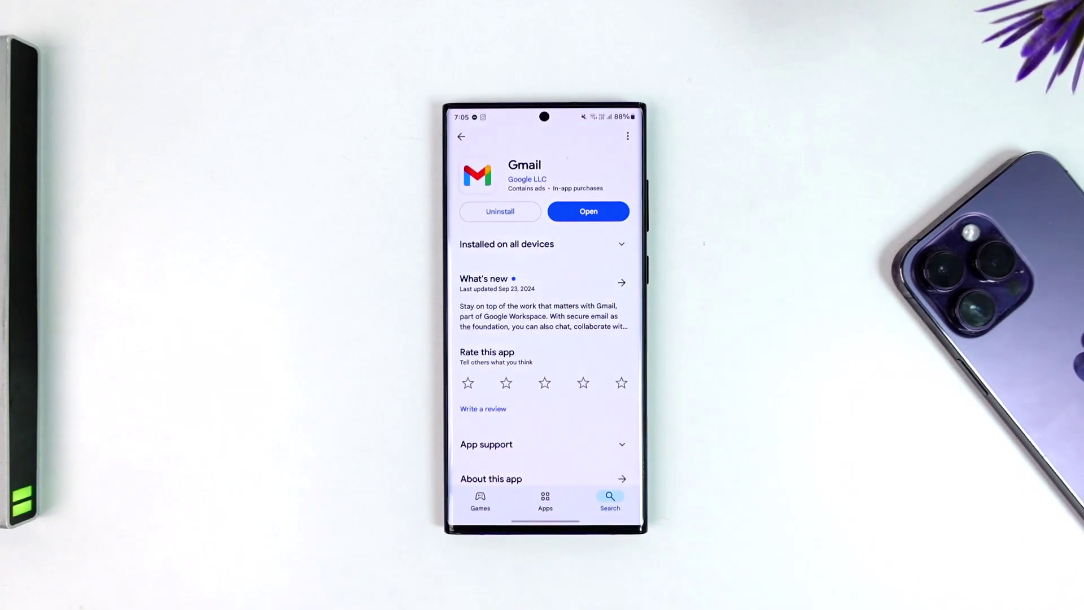